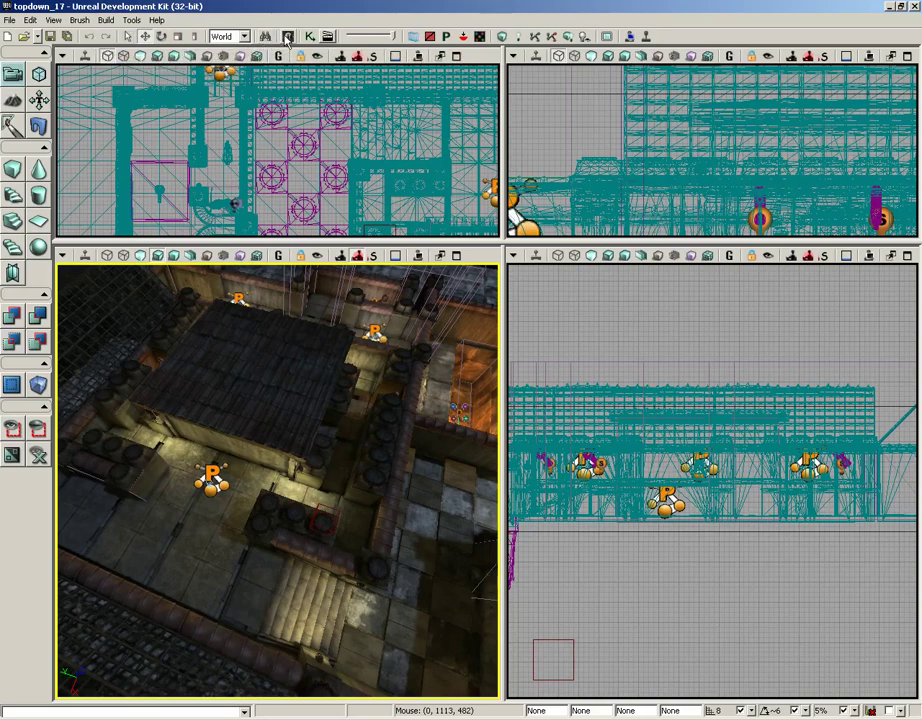
- Select the Note class in the Actor Classes browser and close the browser
left_click(288, 40)
left_click(213, 47)
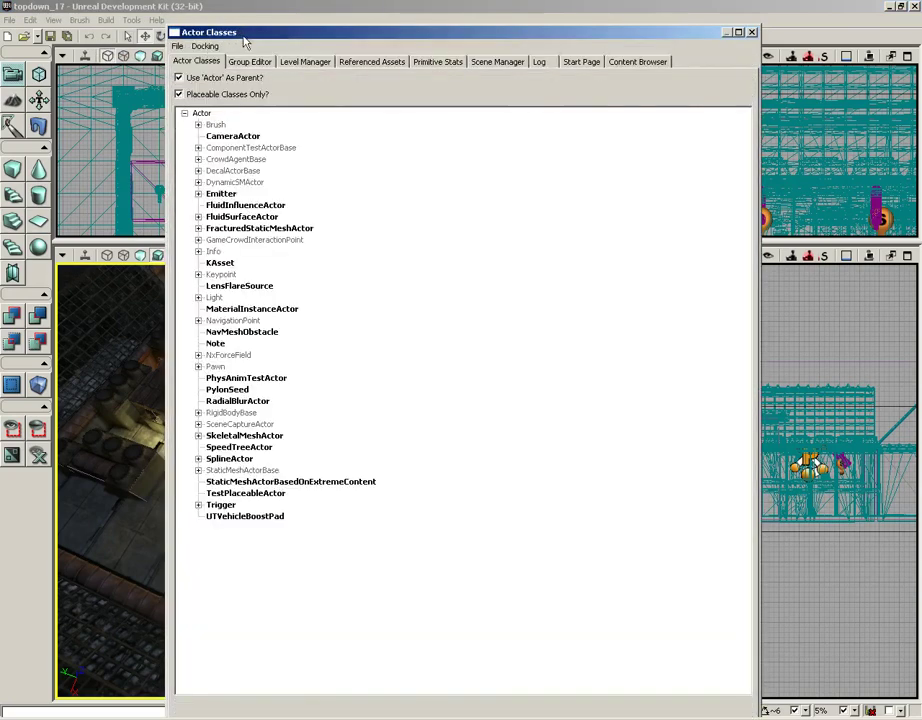
left_click_drag(271, 33, 327, 6)
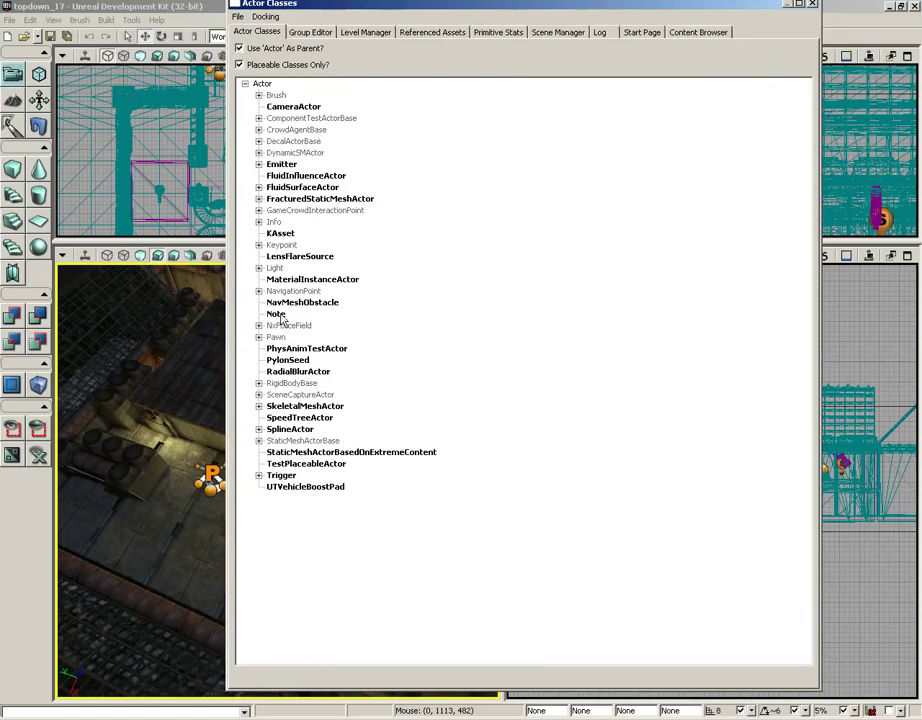
left_click(276, 314)
left_click(812, 5)
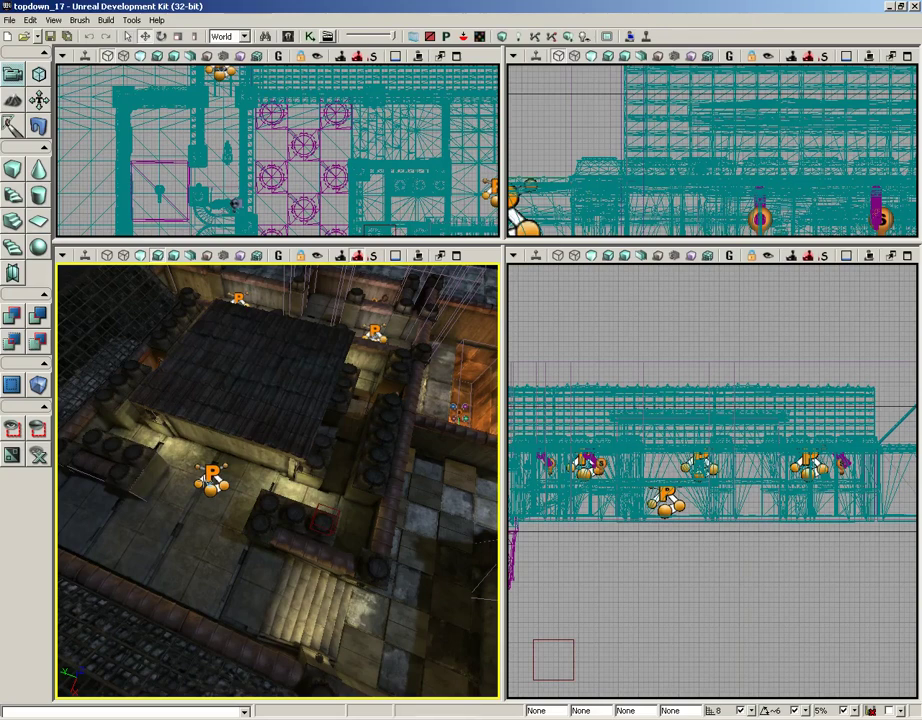
- Examine the roofed building, its side corridors and the surrounding courtyard from angled and top-down perspectives
left_click_drag(184, 490, 215, 385)
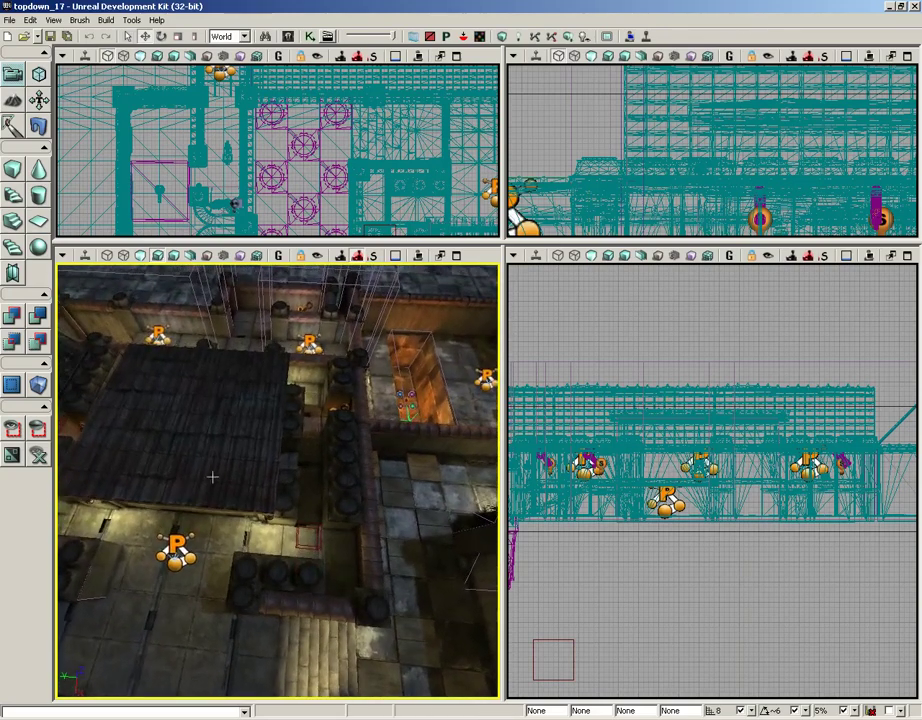
middle_click_drag(214, 475, 115, 402)
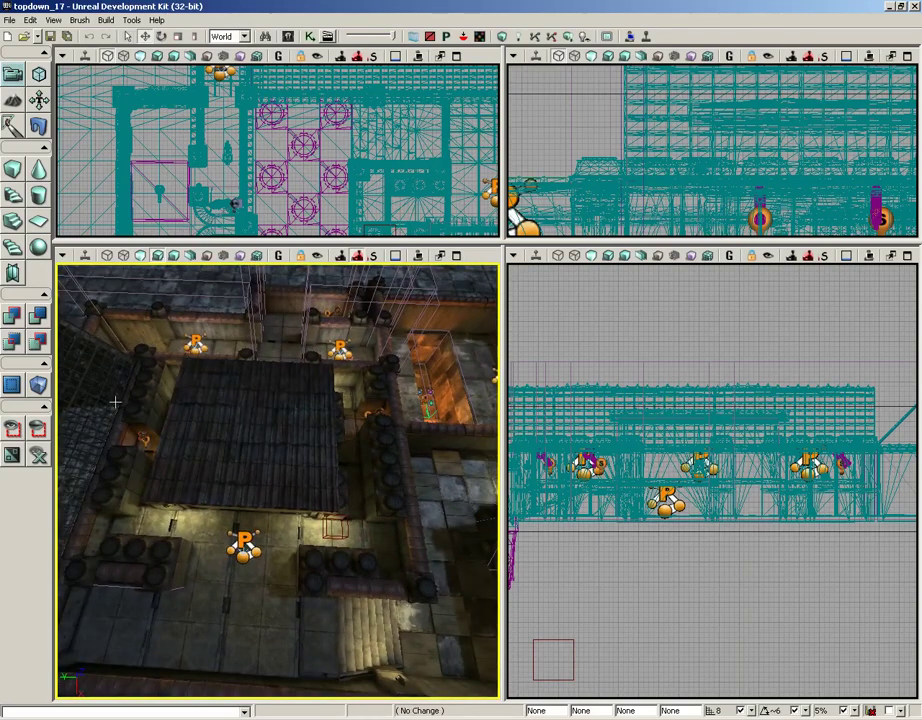
right_click_drag(238, 440, 243, 532)
middle_click_drag(243, 532, 243, 455)
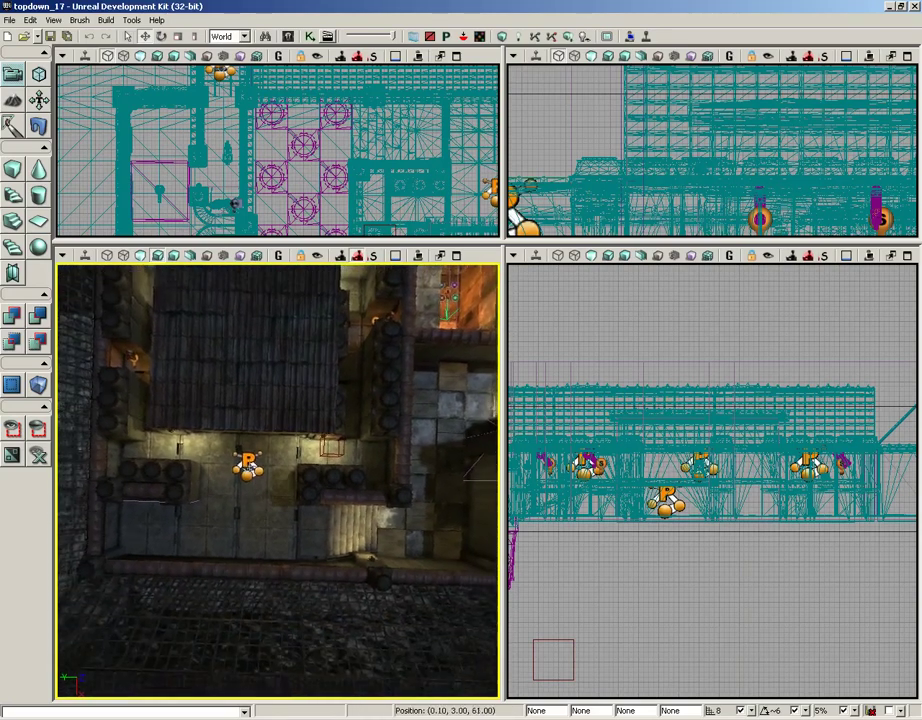
left_click_drag(243, 455, 209, 548)
right_click_drag(209, 548, 218, 516)
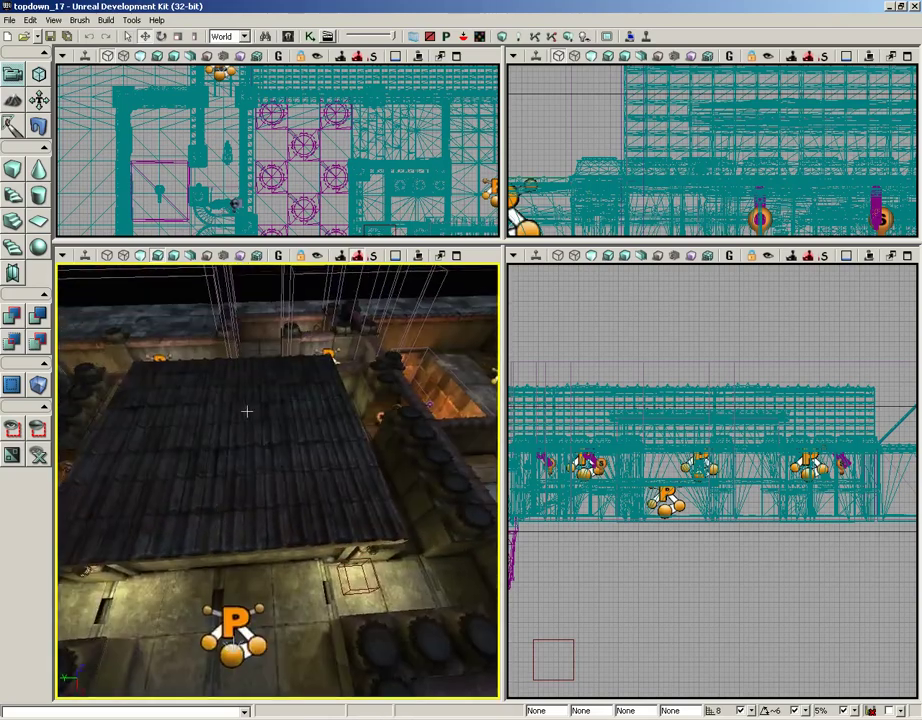
left_click_drag(248, 411, 256, 435)
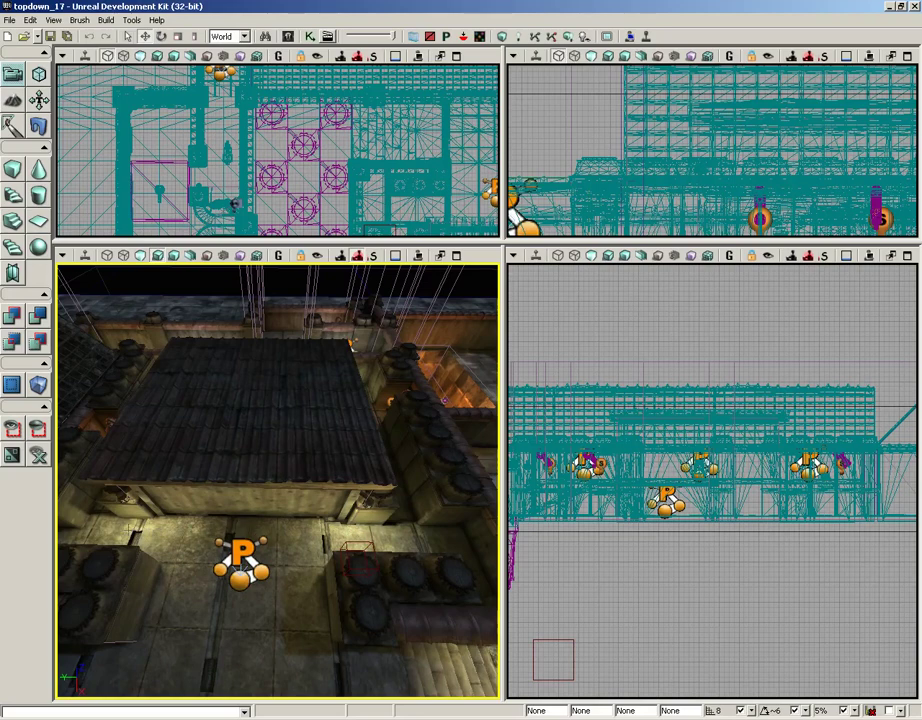
left_click_drag(349, 463, 463, 442)
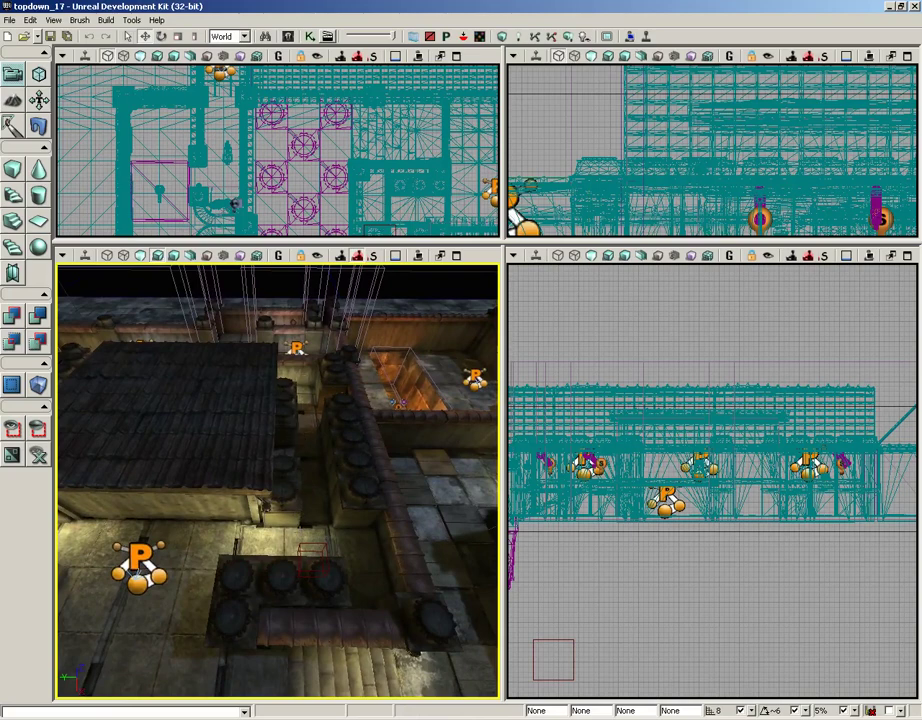
middle_click_drag(276, 424, 154, 424)
right_click_drag(154, 424, 155, 544)
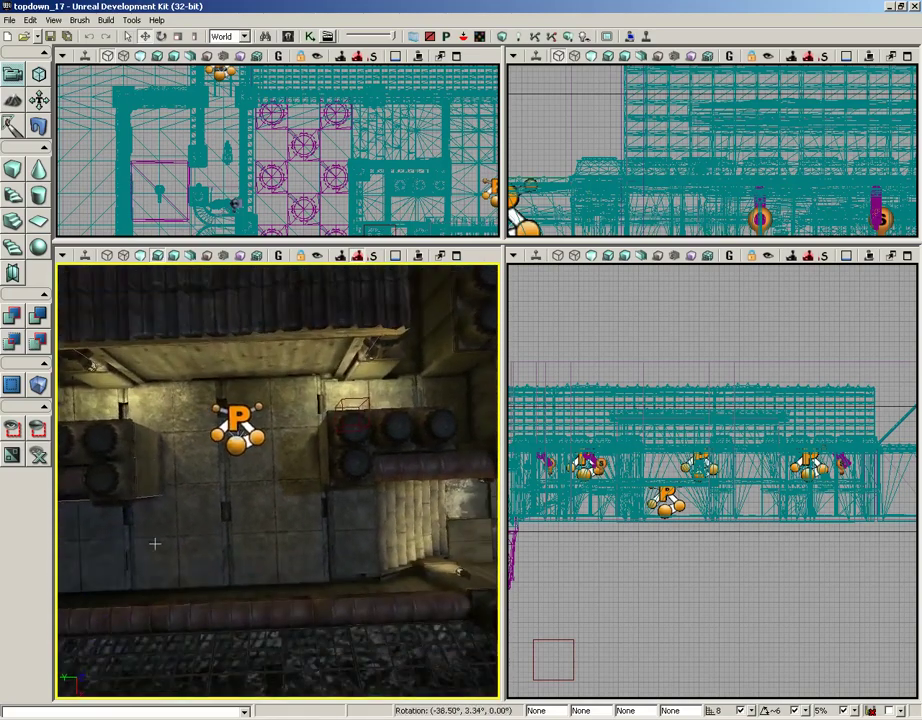
middle_click_drag(155, 544, 117, 355)
left_click_drag(117, 355, 102, 264)
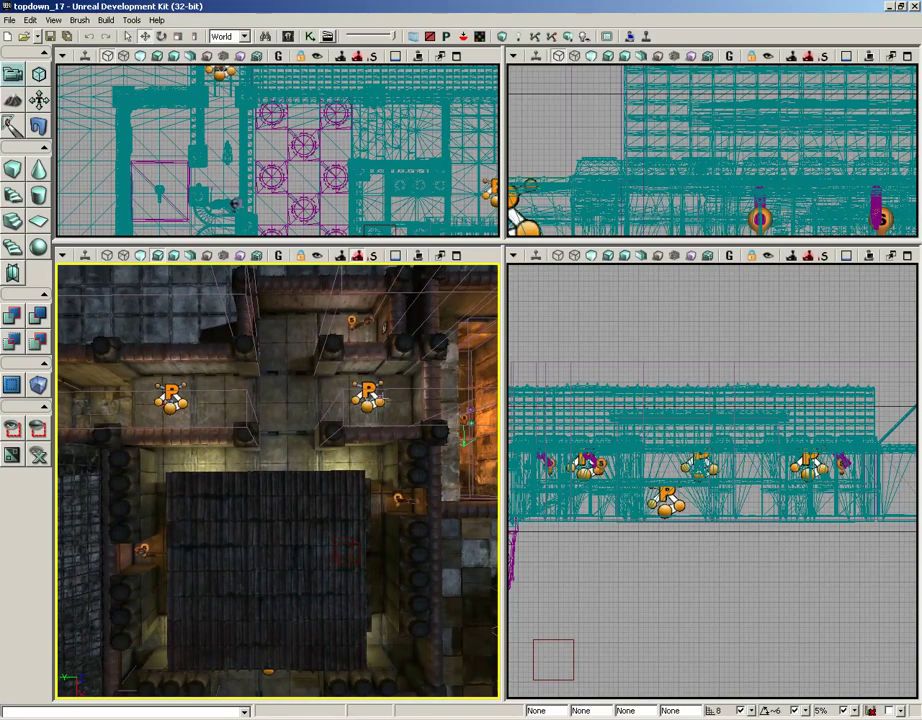
left_click_drag(224, 392, 499, 263)
right_click_drag(499, 263, 259, 394)
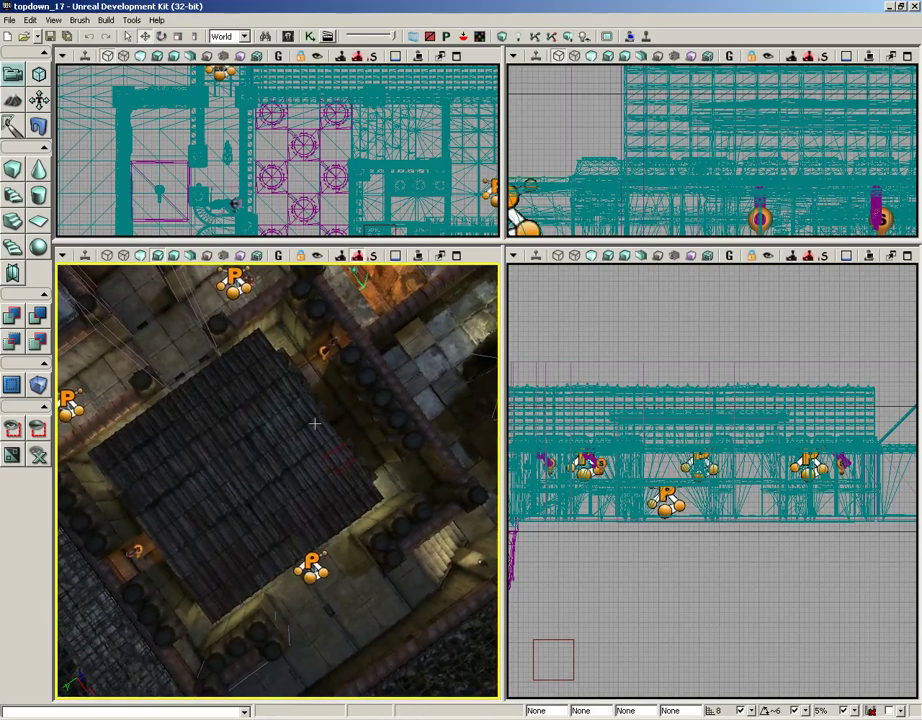
- Add a Note actor on the courtyard floor beside the P-marked actor in front of the roofed building
left_click_drag(292, 400, 183, 386)
left_click(169, 426)
left_click_drag(261, 409, 262, 453)
right_click(241, 420)
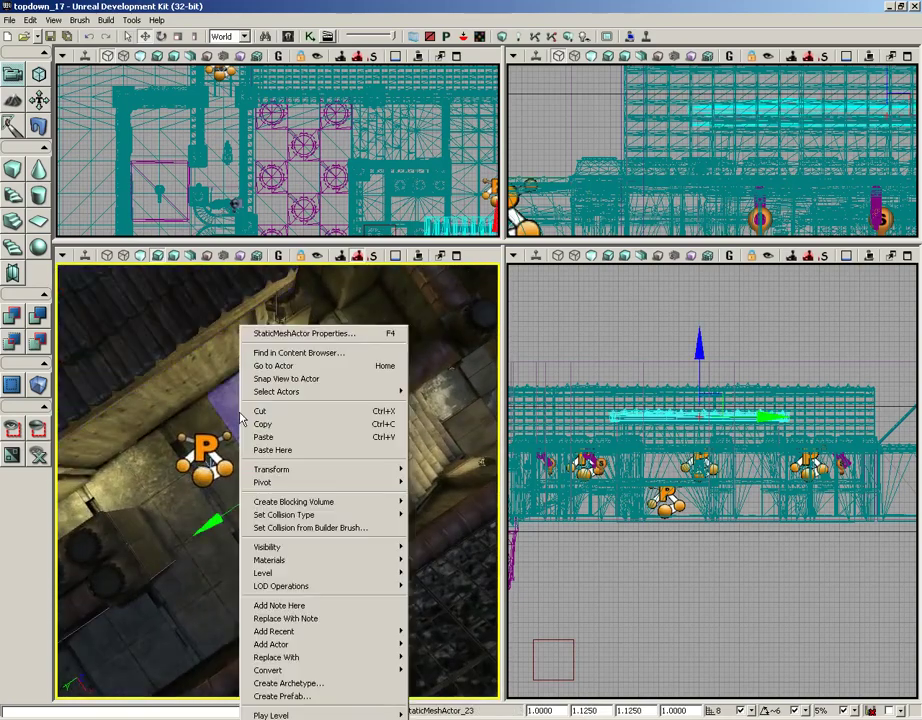
left_click(296, 605)
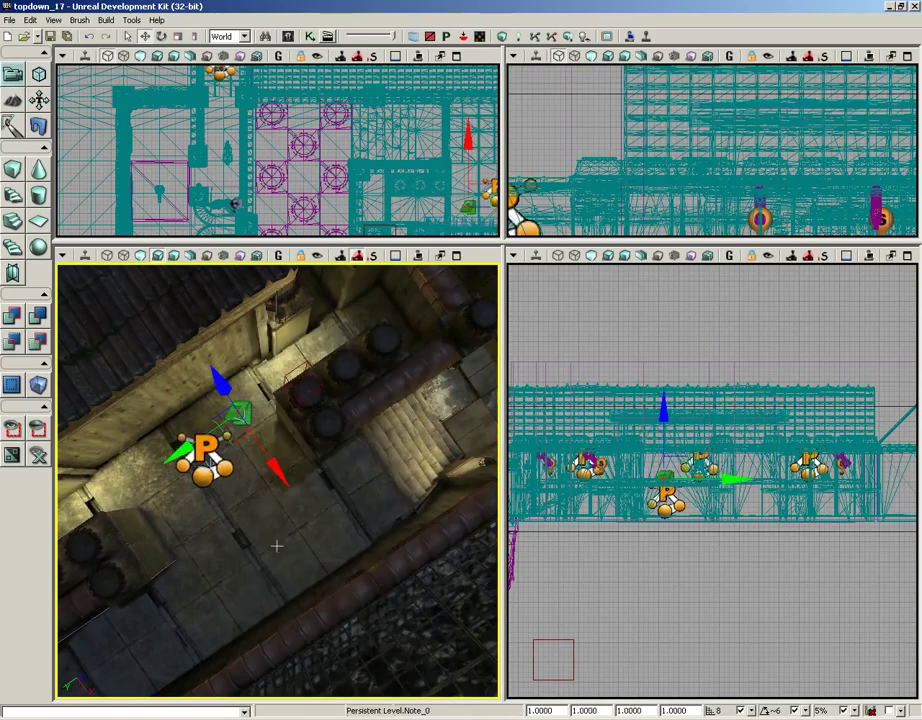
- Move the note to the building's front corner on the stairs side, behind the barrel-topped block and slightly above the floor
right_click_drag(264, 503, 258, 478)
left_click_drag(220, 443, 340, 443)
right_click_drag(287, 507, 312, 454)
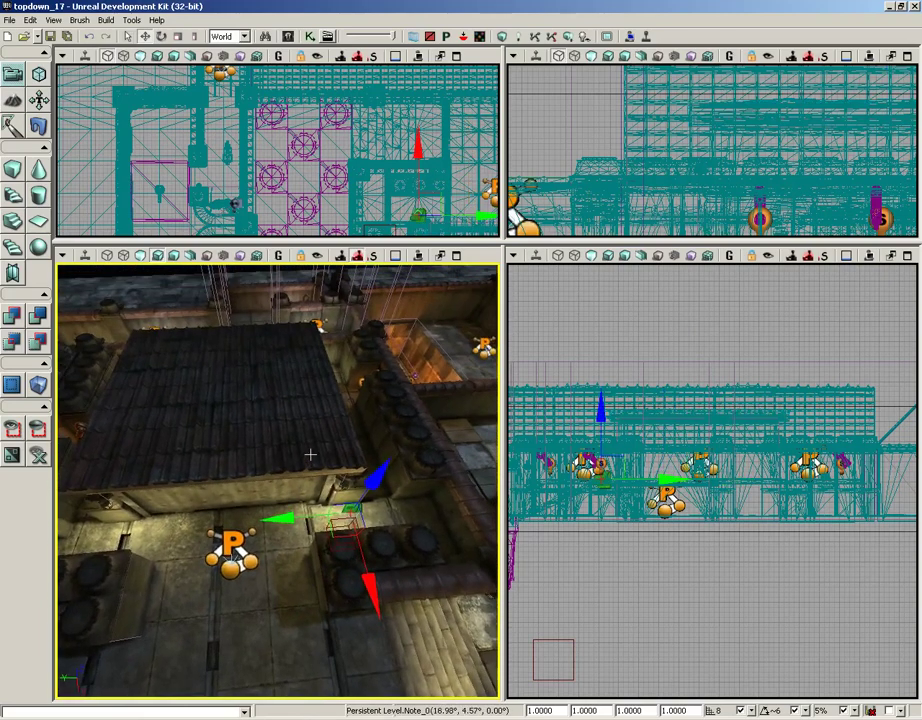
mouse_move(374, 482)
left_mouse_down()
mouse_move(373, 453)
mouse_move(373, 478)
left_mouse_up()
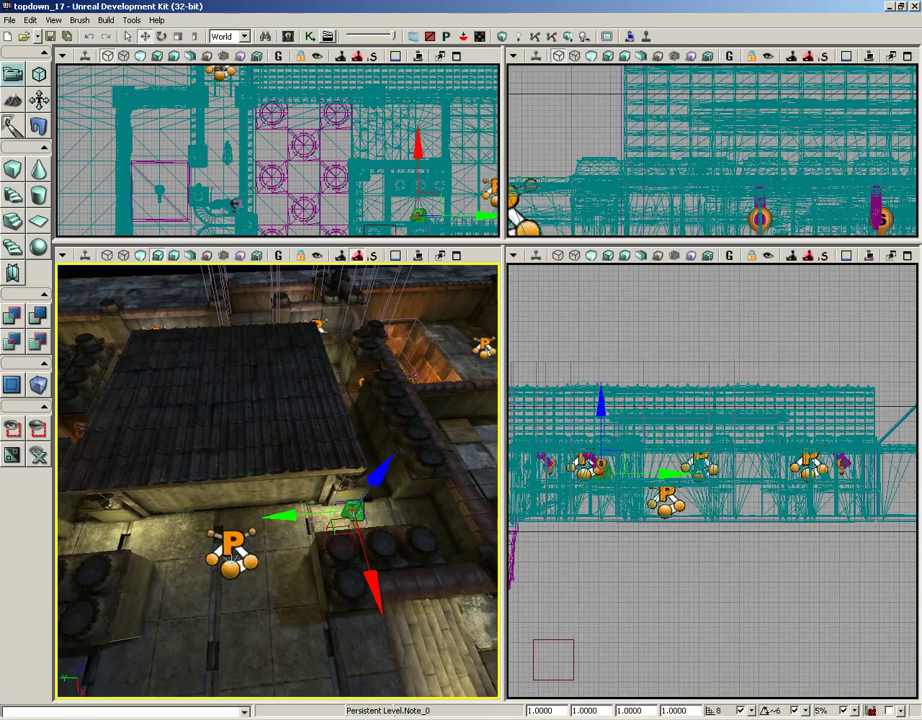
left_click_drag(296, 454, 296, 482)
right_click_drag(296, 454, 292, 565)
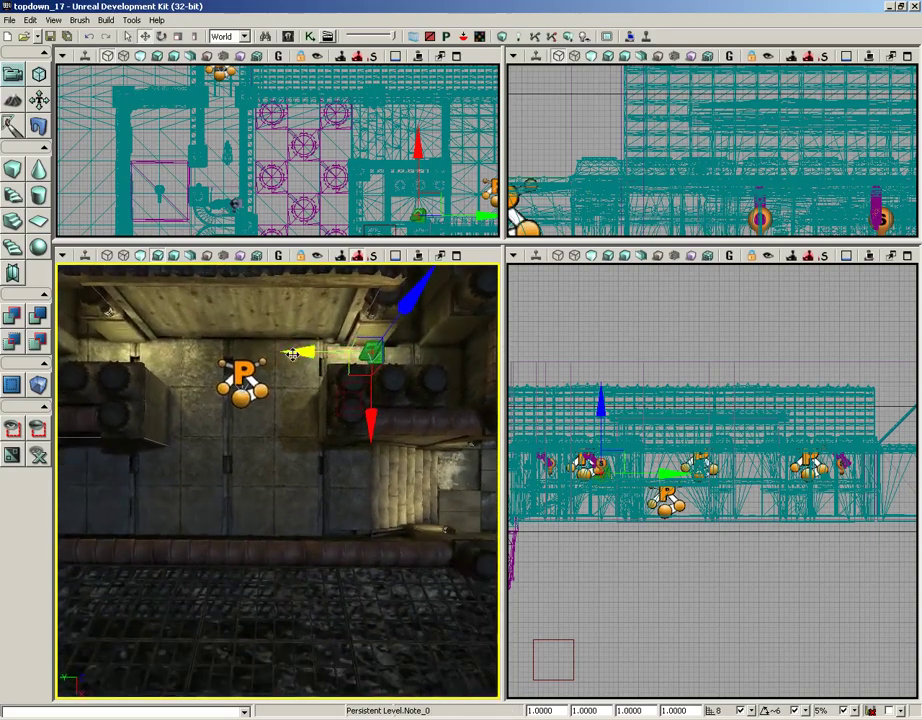
left_click_drag(291, 351, 290, 297)
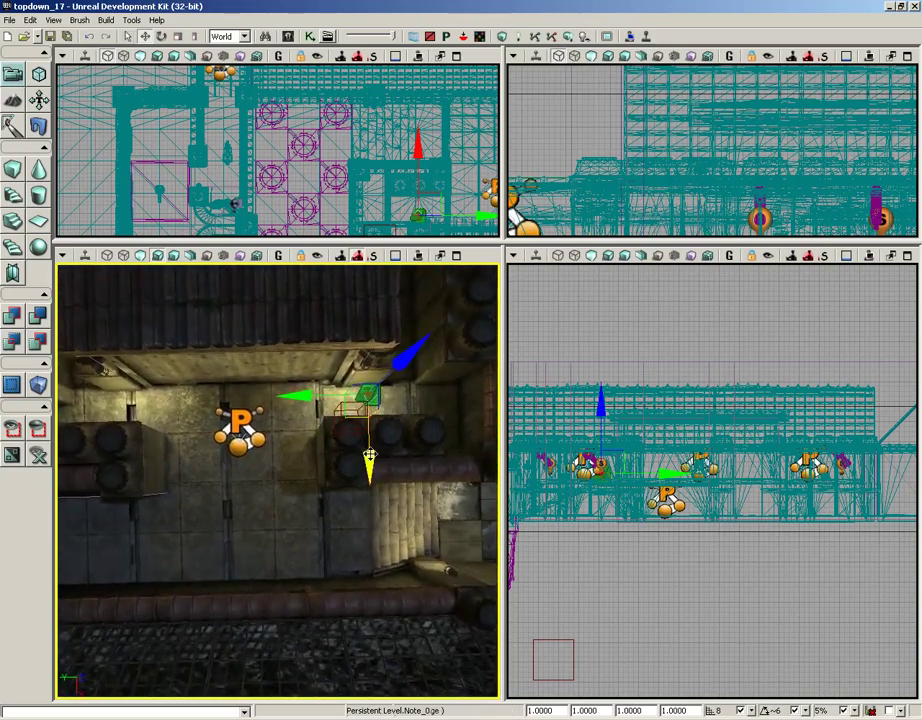
left_click_drag(370, 454, 370, 463)
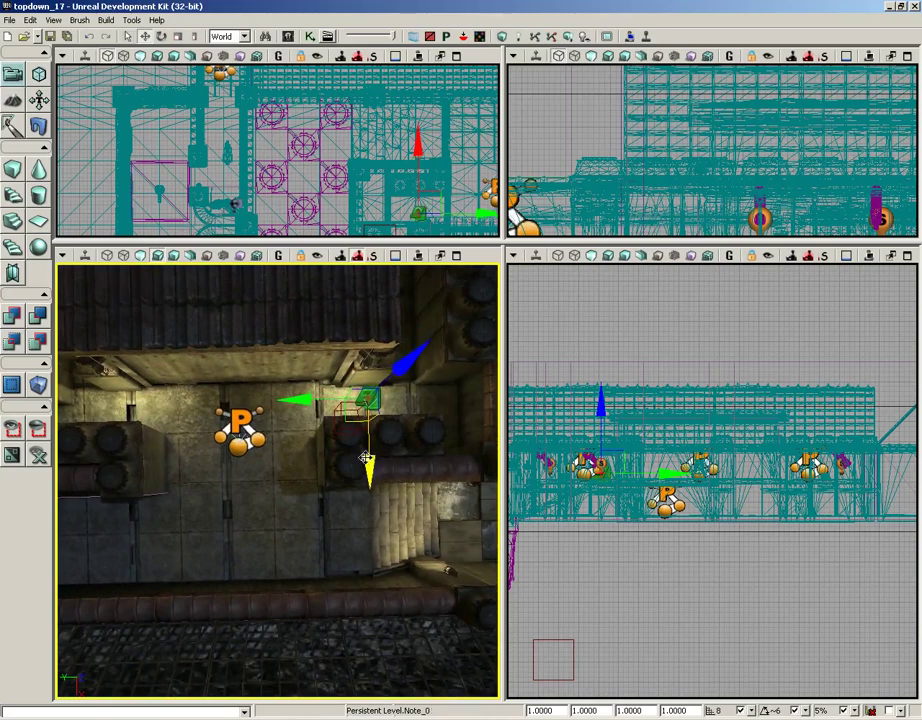
right_click_drag(323, 459, 323, 457)
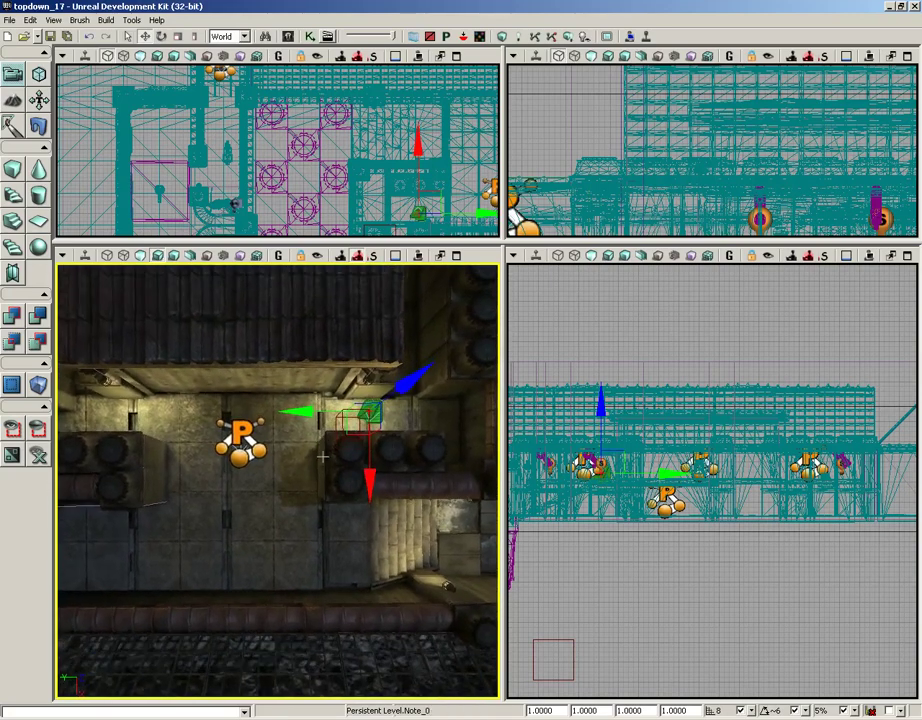
- Duplicate the note along the Y axis to the building's opposite front corner, behind the other barrel-topped block
left_click_drag(283, 411, 57, 410)
middle_click_drag(339, 405, 154, 405)
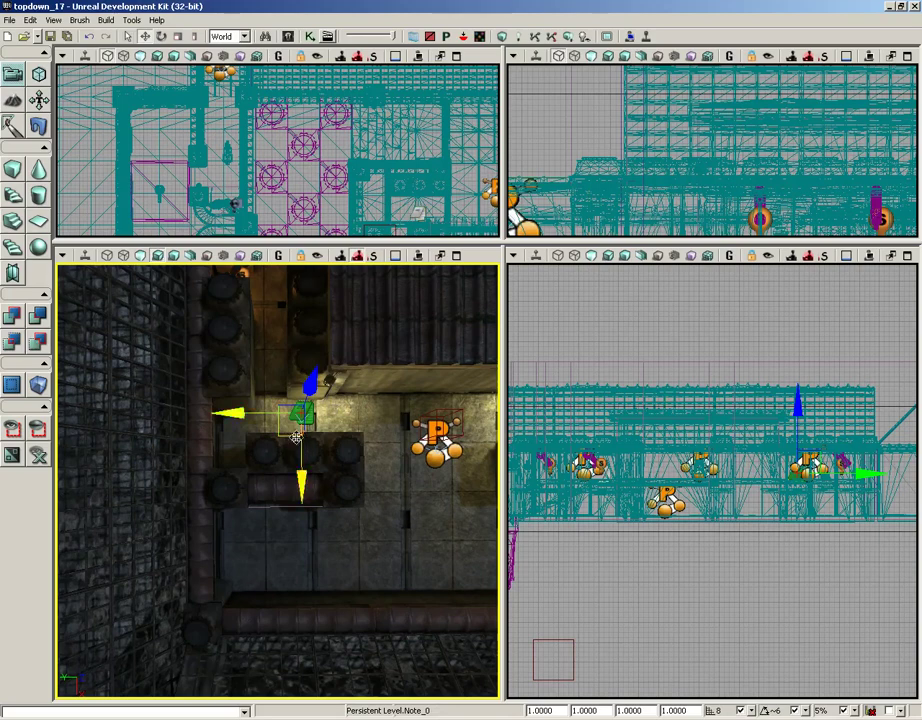
left_click_drag(276, 437, 271, 352)
left_click_drag(277, 488, 277, 432)
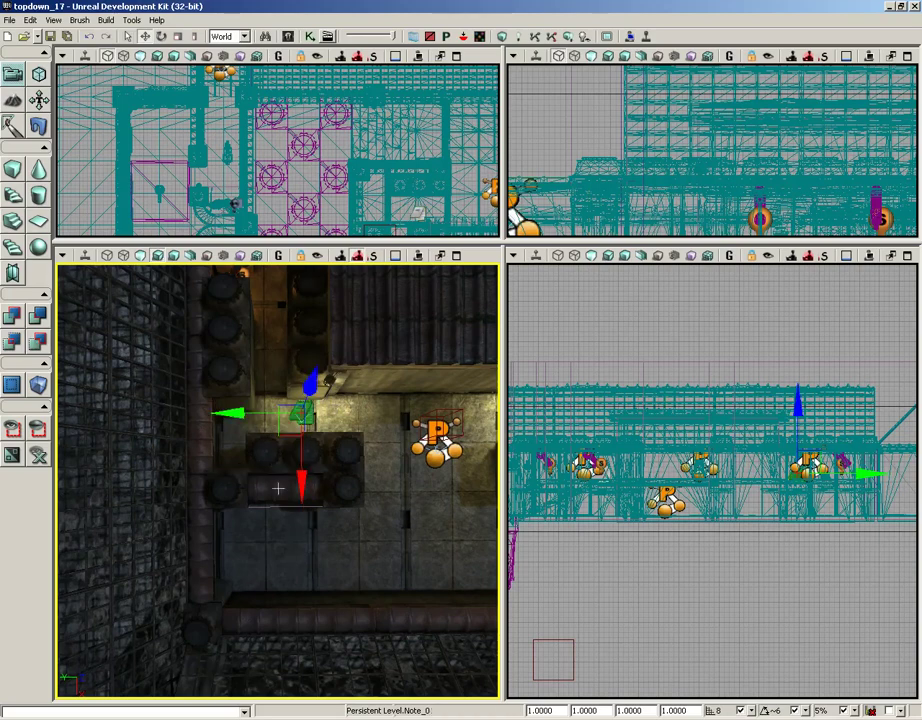
- Duplicate the new corner note outward to the side corridor's entrance, and duplicate that copy along X to the corridor's far end
right_click_drag(264, 502, 266, 402)
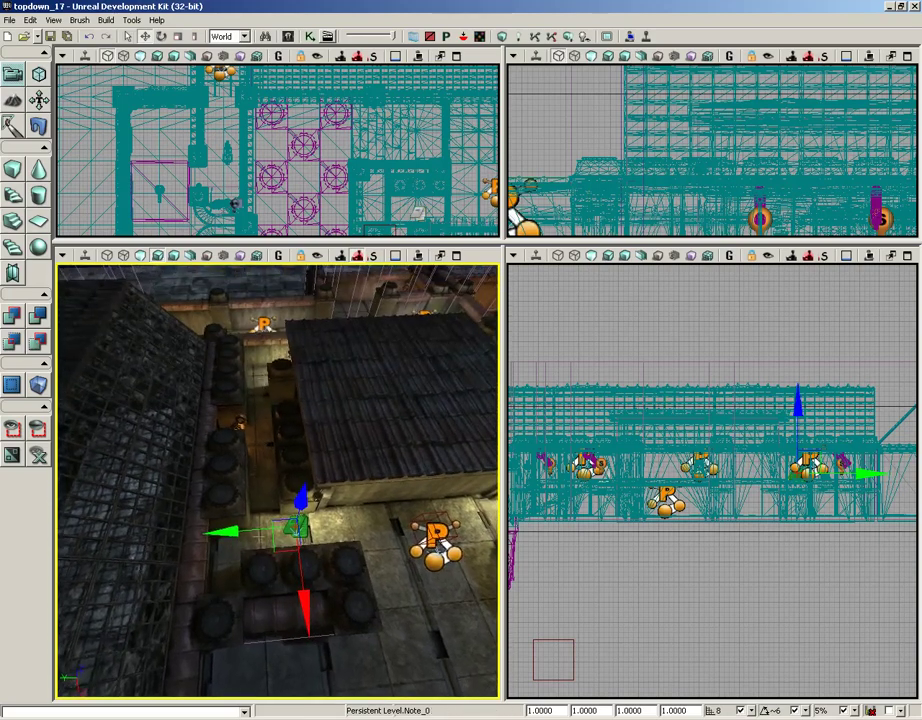
left_click_drag(231, 531, 203, 530, "alt")
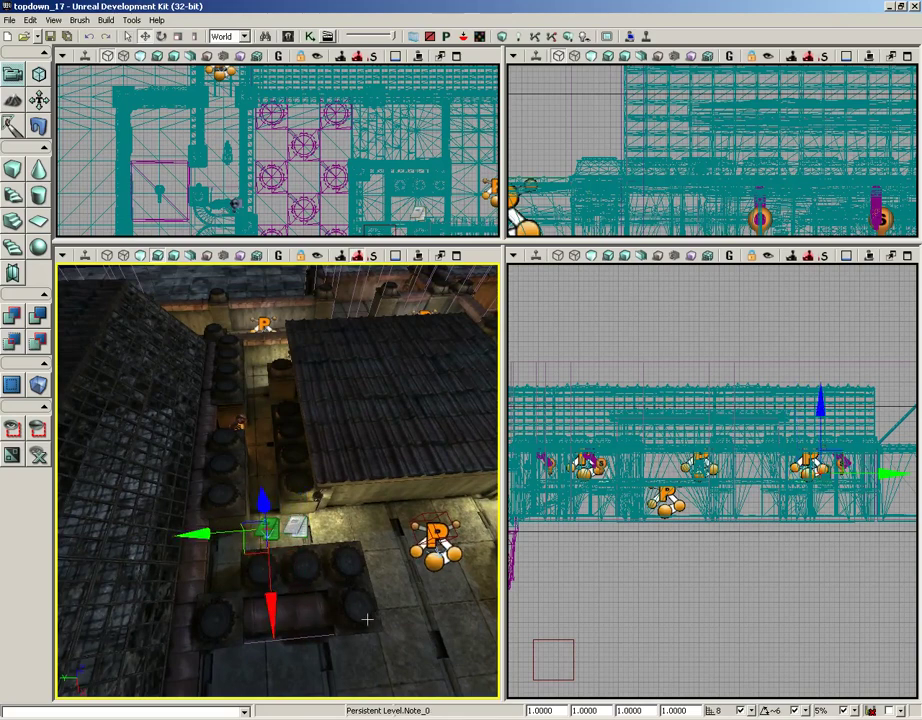
left_click_drag(272, 608, 270, 262, "alt")
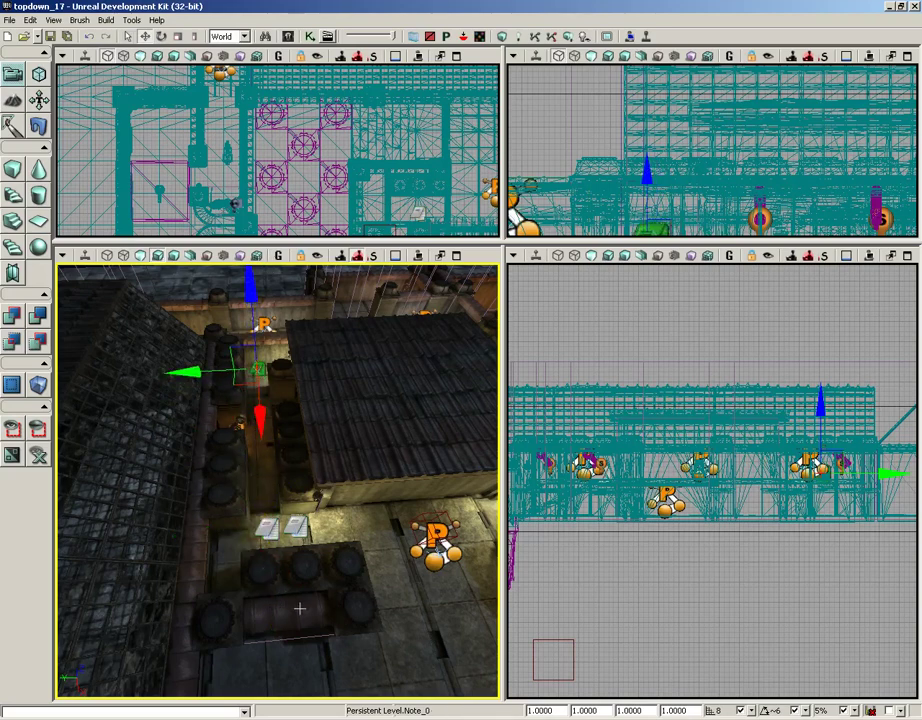
- Duplicate the notes at both ends of this corridor along Y into the matching corridor on the building's stairs side
right_click_drag(371, 484, 360, 622)
left_click_drag(360, 622, 362, 266)
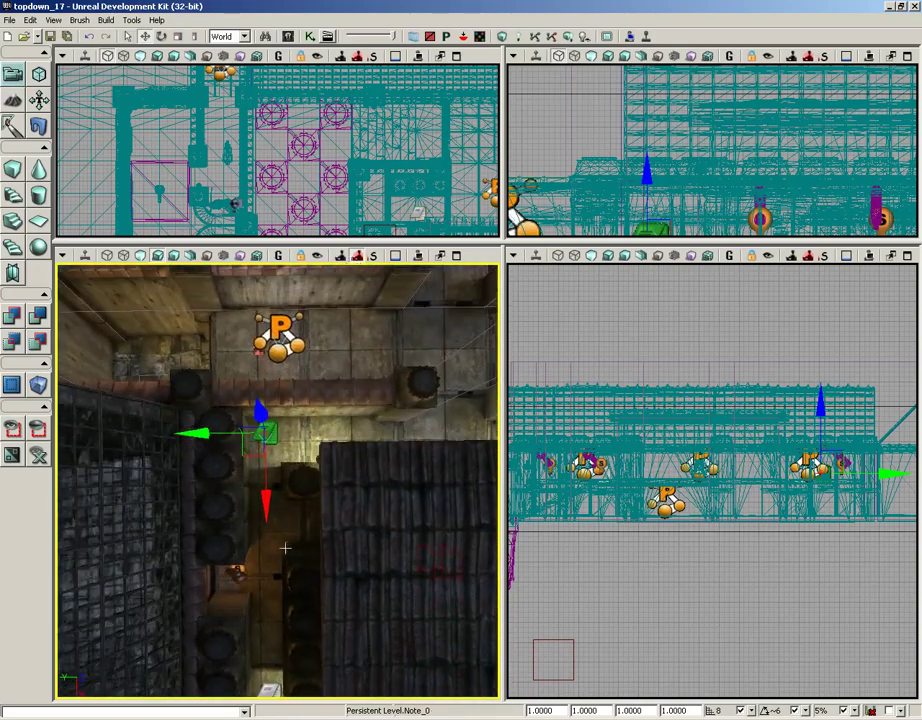
left_click_drag(308, 543, 303, 598)
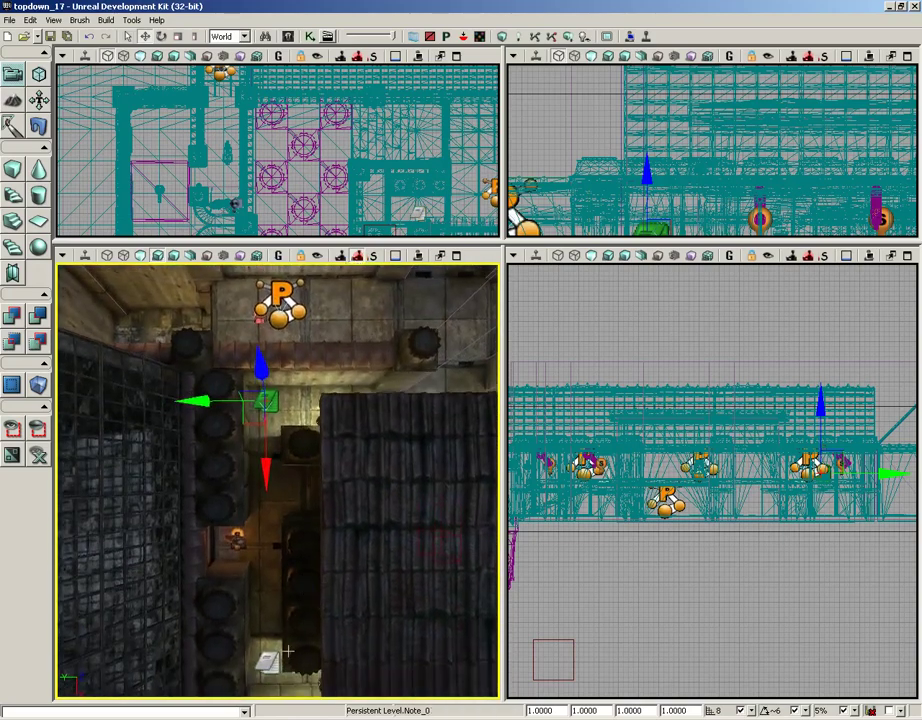
left_click(266, 664, "ctrl")
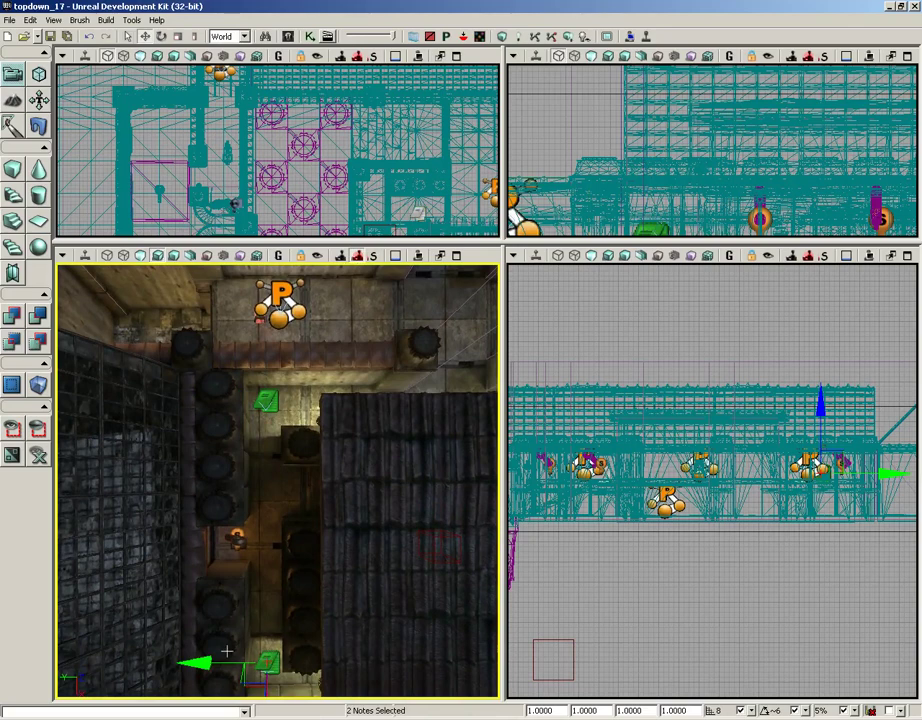
left_click_drag(201, 661, 499, 660, "alt+shift")
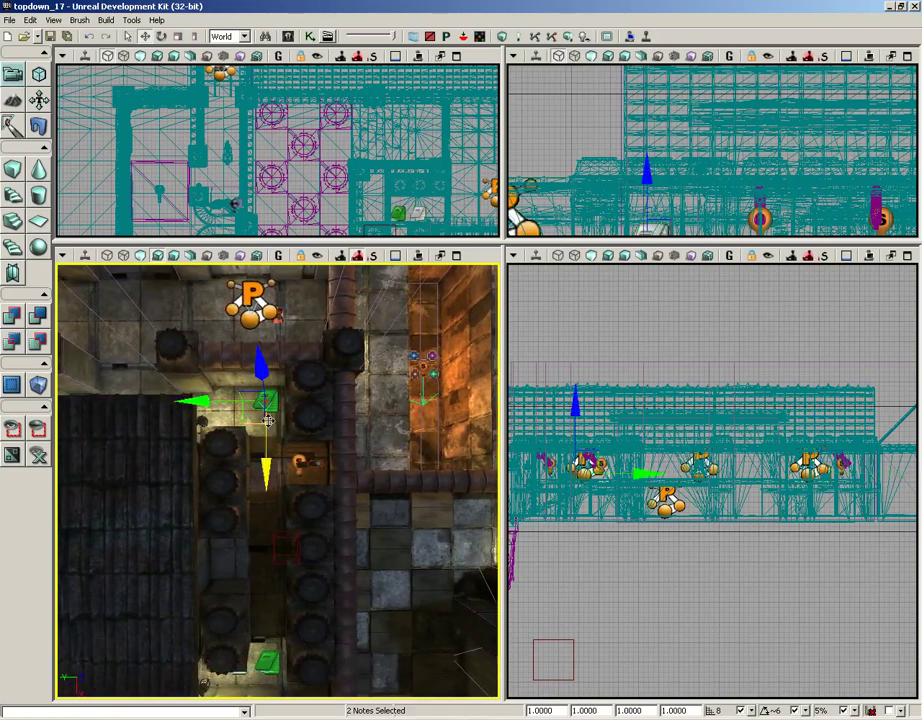
- Duplicate the two inner notes at the building's front corners along X to the lit passage behind the building
right_click_drag(250, 534, 265, 519)
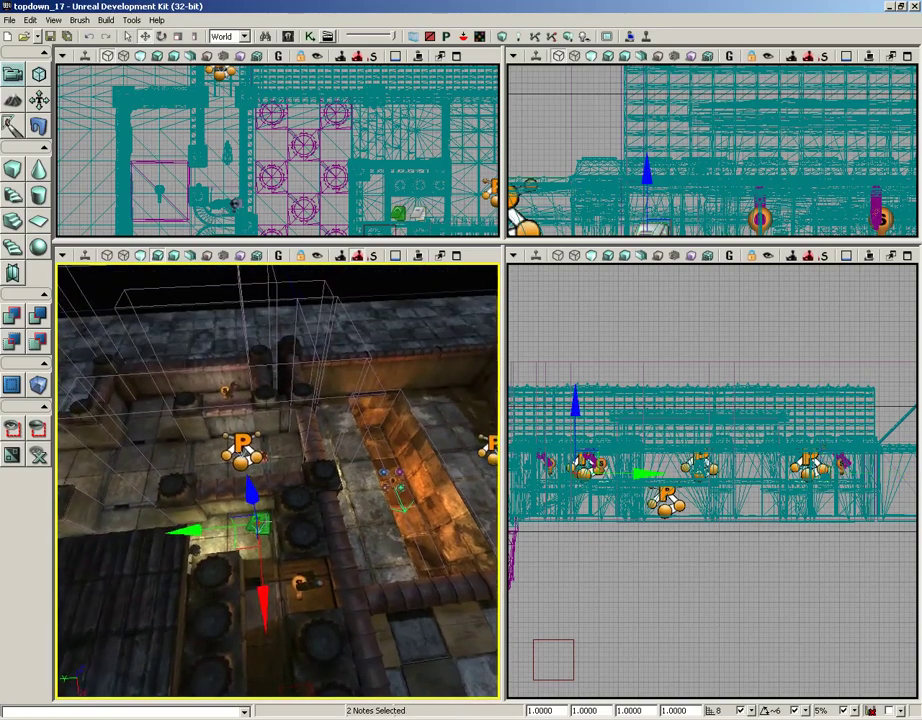
left_click_drag(359, 584, 339, 698)
right_click_drag(339, 698, 335, 690)
middle_click_drag(335, 690, 245, 597)
left_click(384, 538)
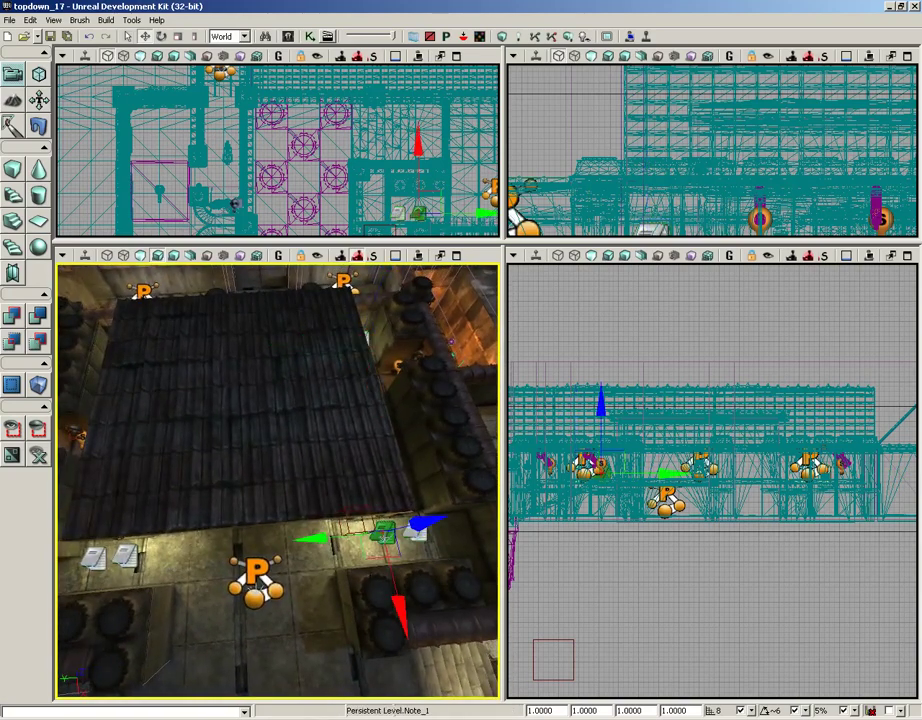
left_click(125, 556, "ctrl")
right_click_drag(223, 498, 237, 456)
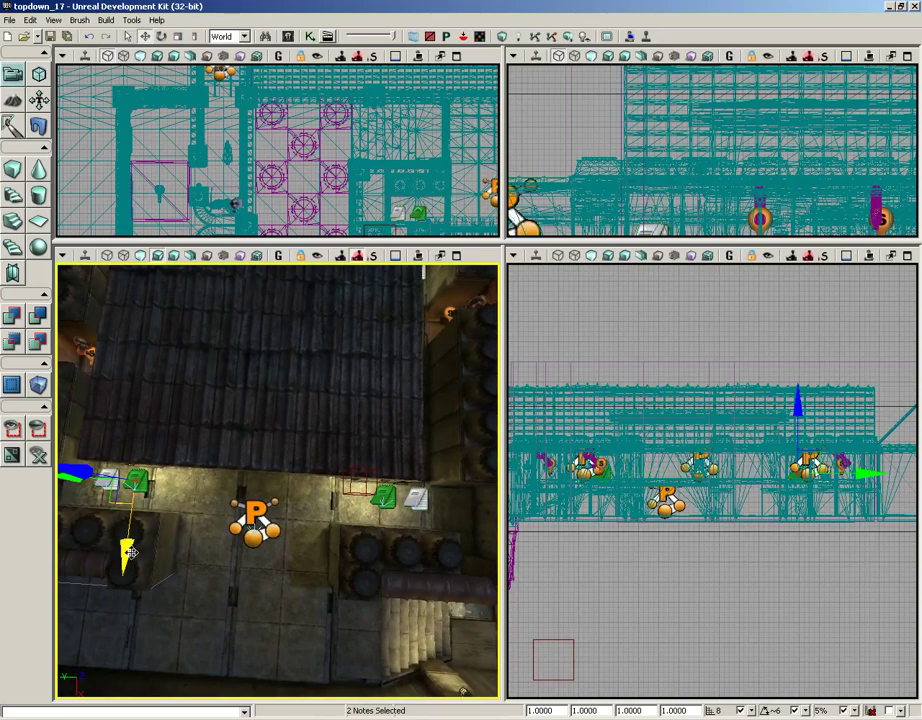
left_click_drag(131, 549, 132, 276, "shift")
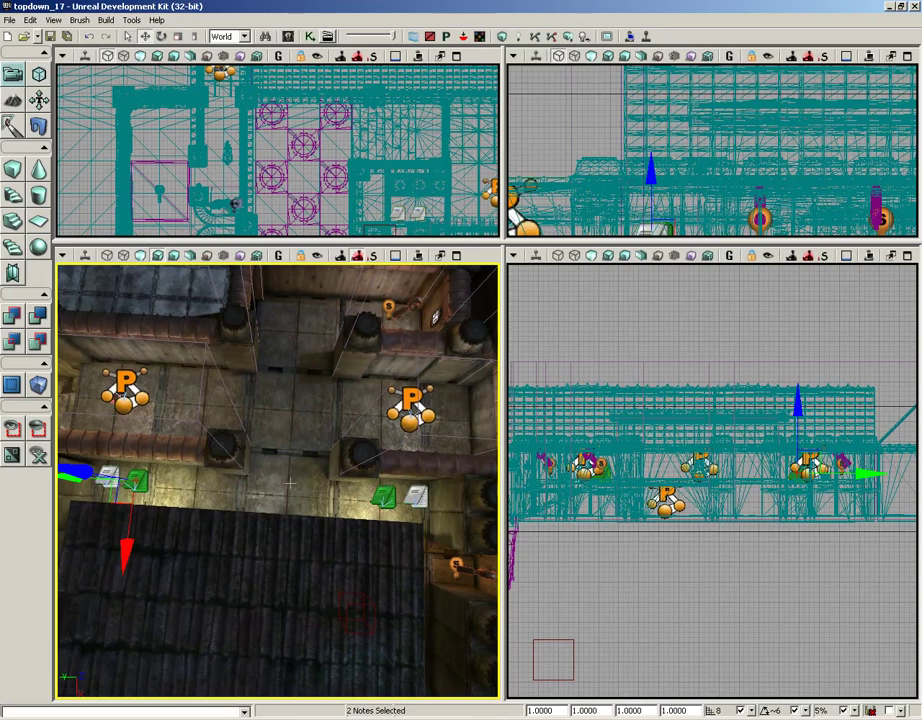
- Duplicate the two outer notes in the lit passage behind the building along X to the path nodes in the next parallel corridor
left_click(420, 496)
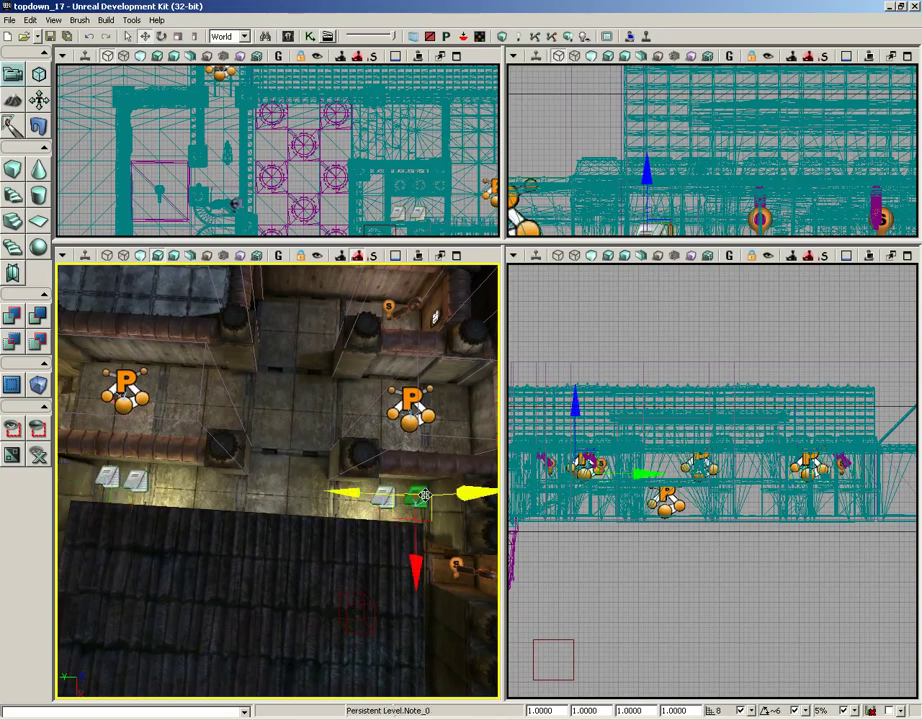
left_click(104, 481, "ctrl")
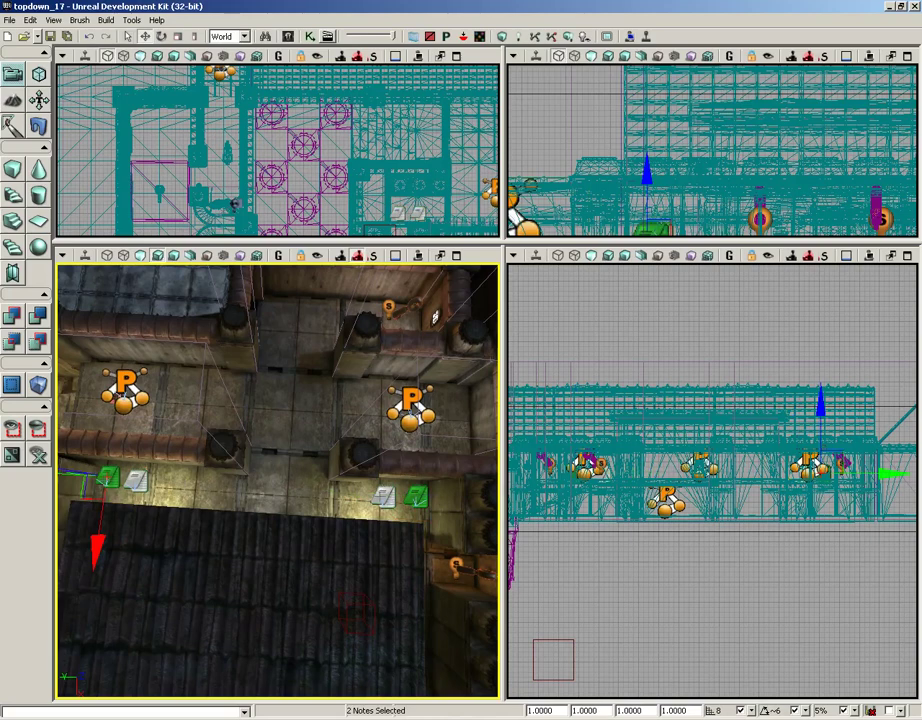
right_click_drag(294, 482, 318, 482)
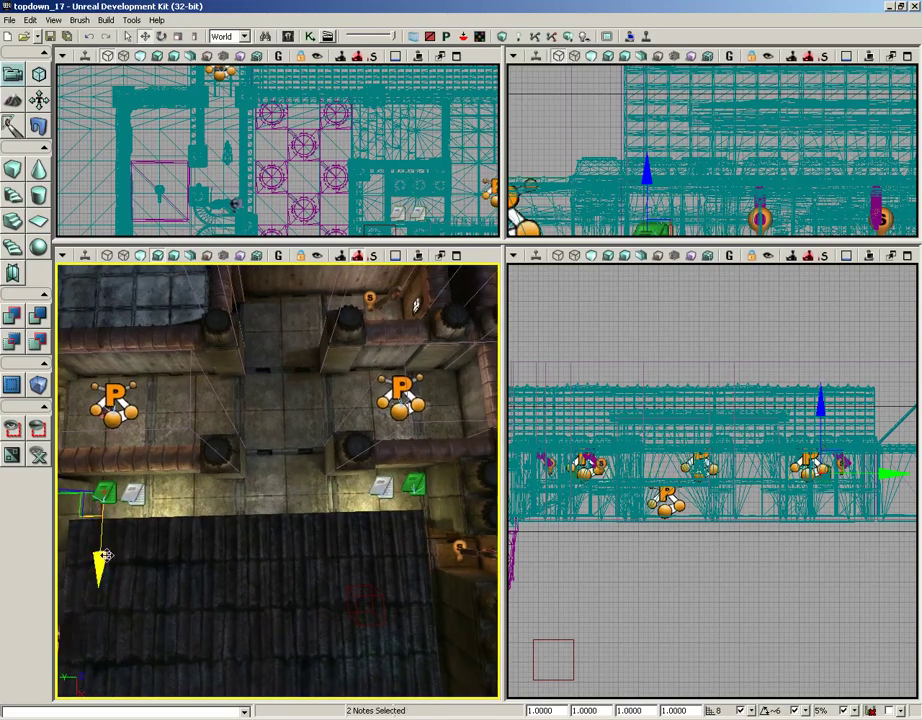
left_click_drag(100, 557, 95, 443, "alt+shift")
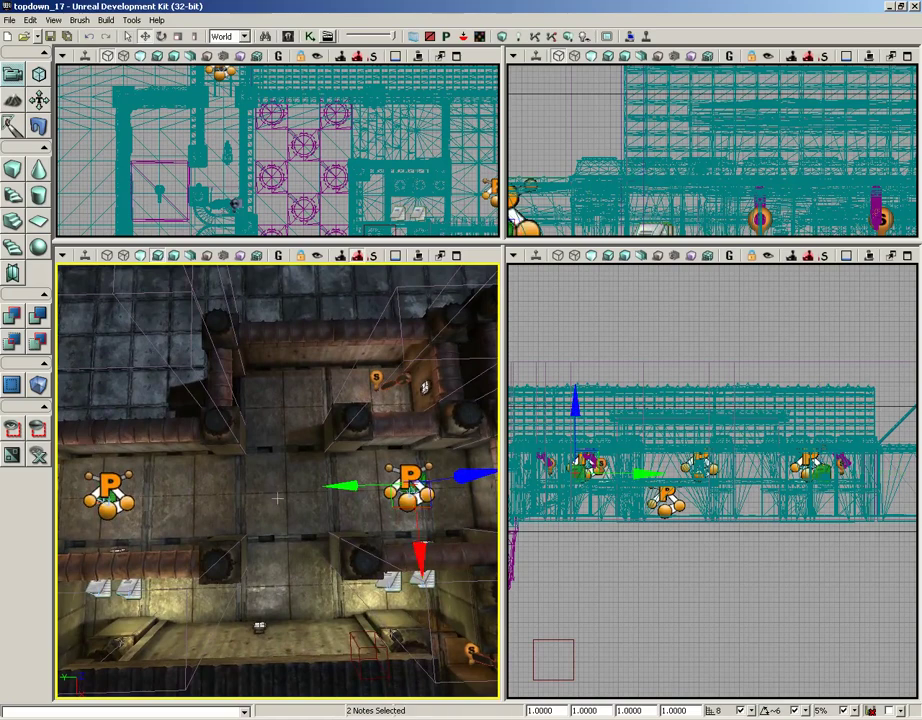
right_click_drag(277, 498, 292, 430)
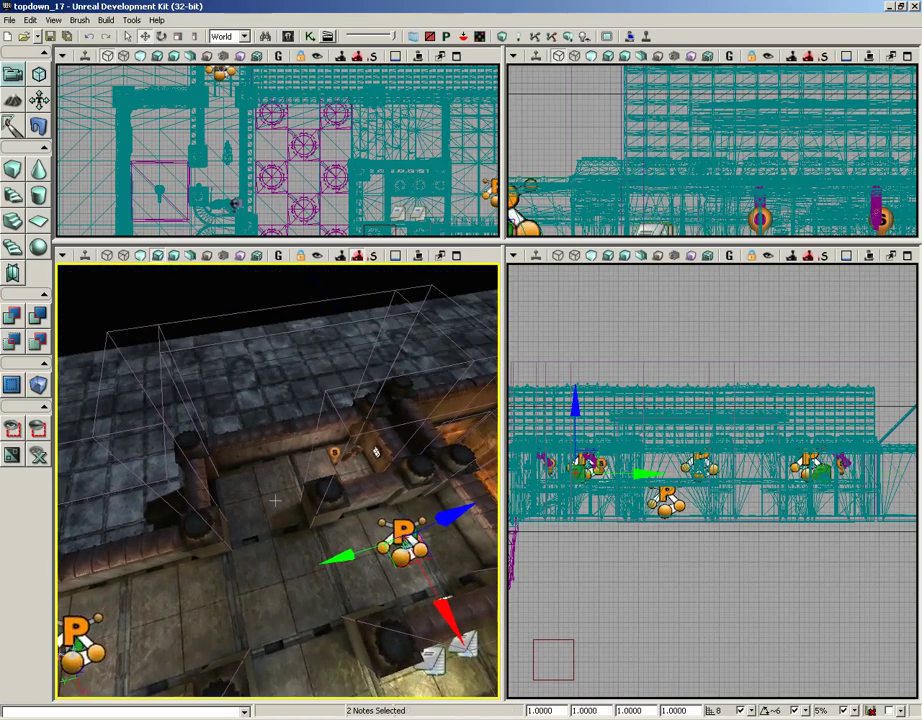
right_click_drag(275, 500, 271, 509)
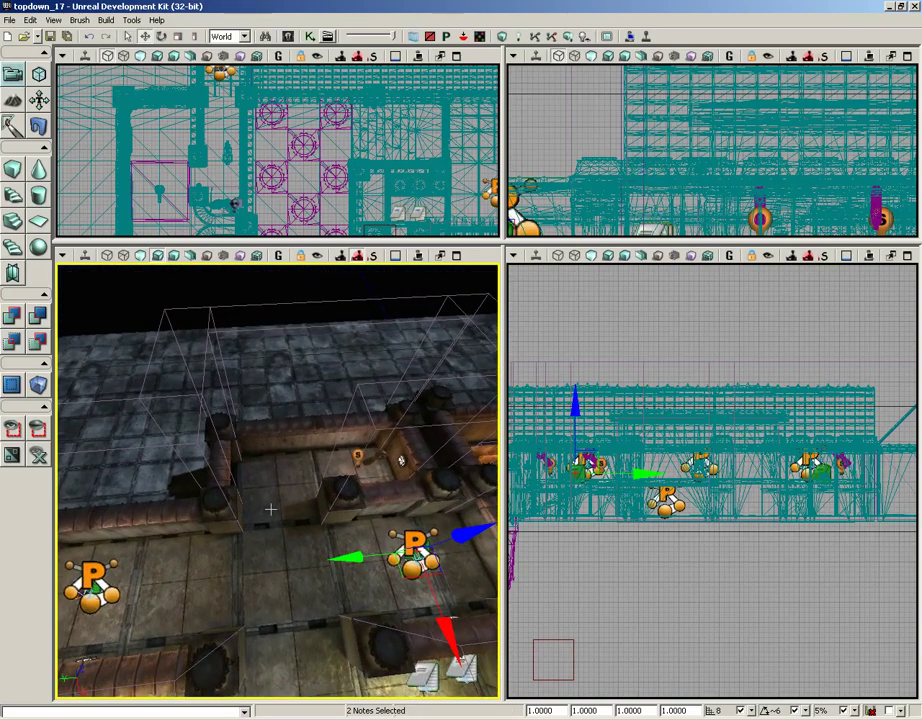
mouse_move(271, 509)
right_mouse_down()
mouse_move(268, 543)
mouse_move(287, 505)
right_mouse_up()
left_click_drag(287, 505, 276, 698)
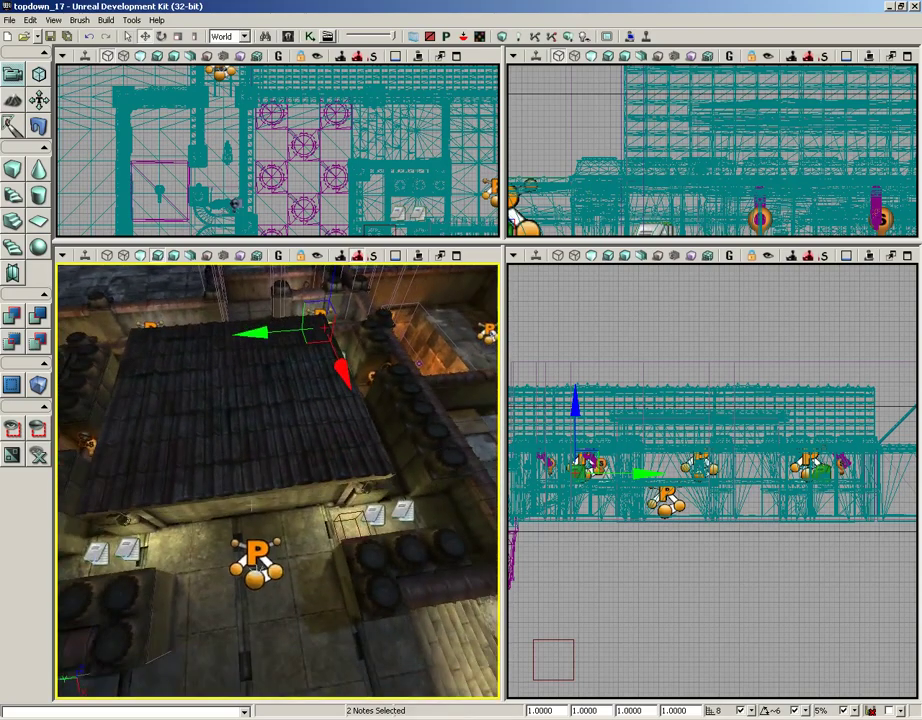
right_click_drag(256, 480, 200, 428)
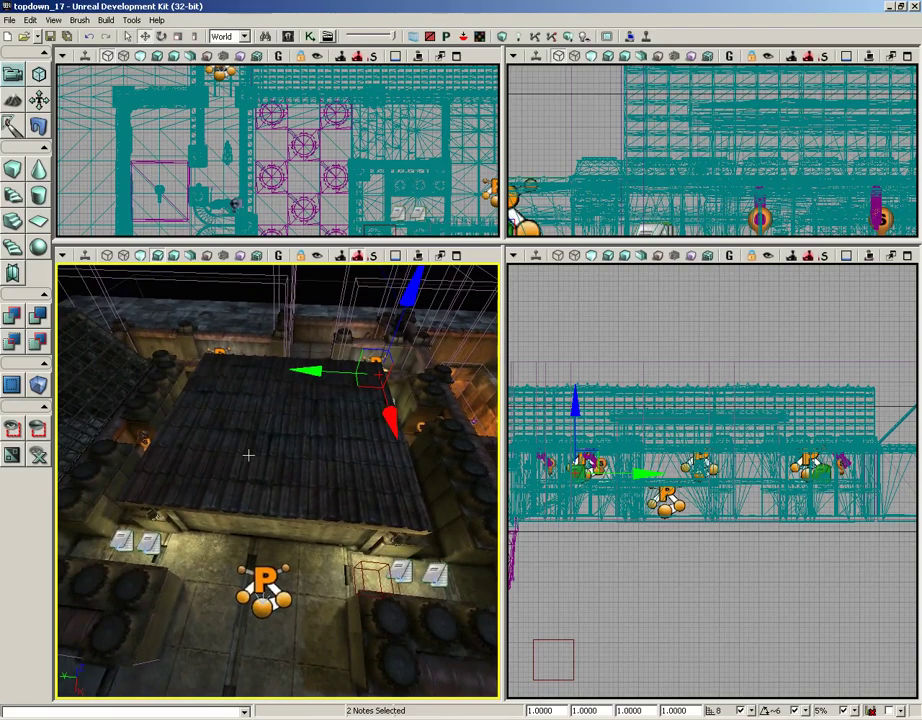